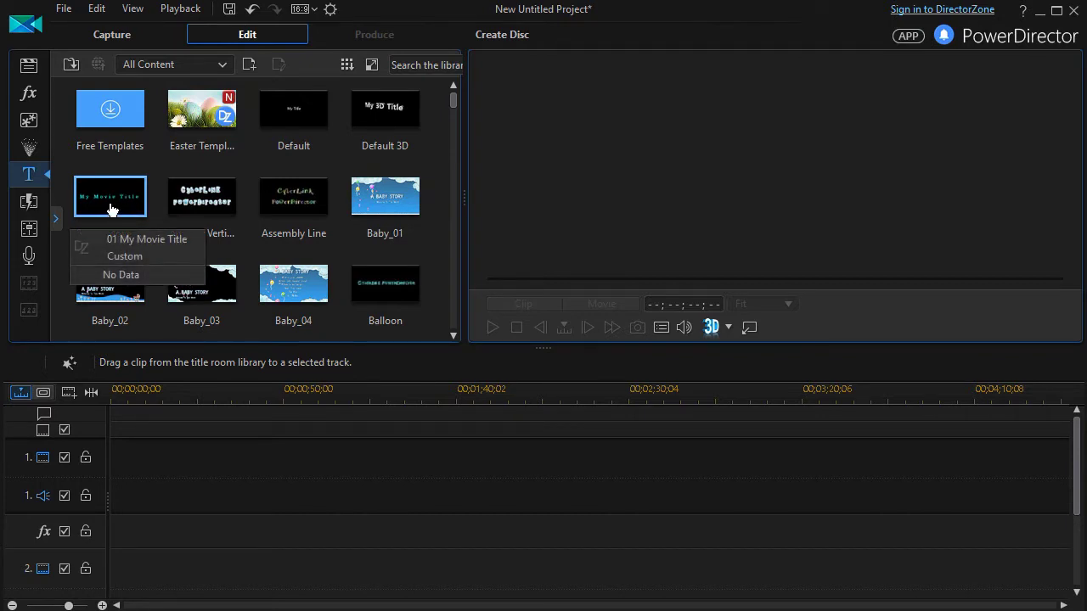
Step: Place the 01 My Movie Title template on video track 1, open it in Title Designer and preview it
drag(111, 209, 96, 462)
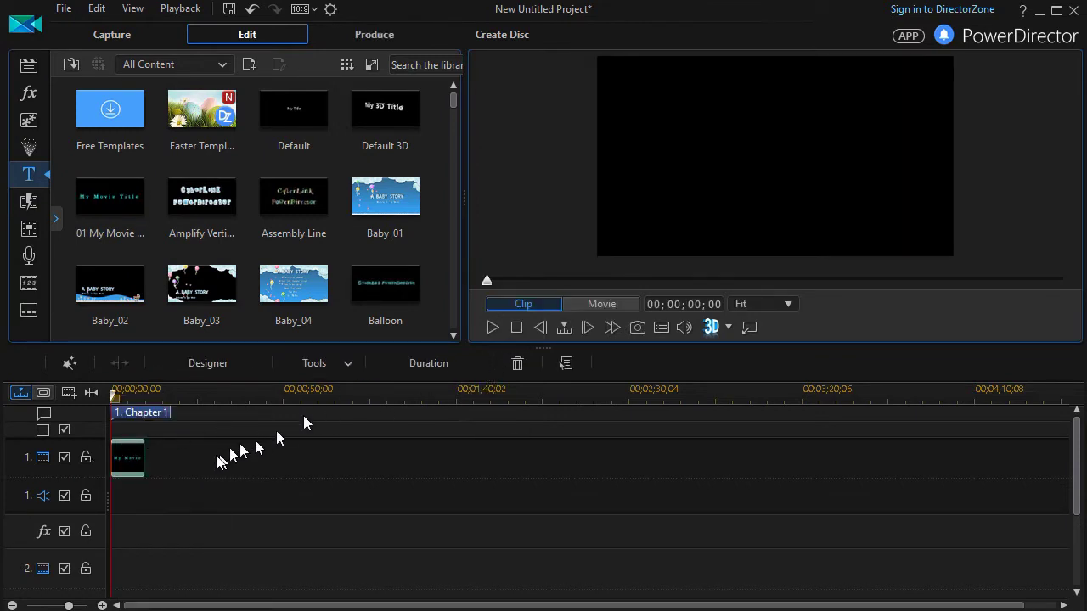
double_click(133, 463)
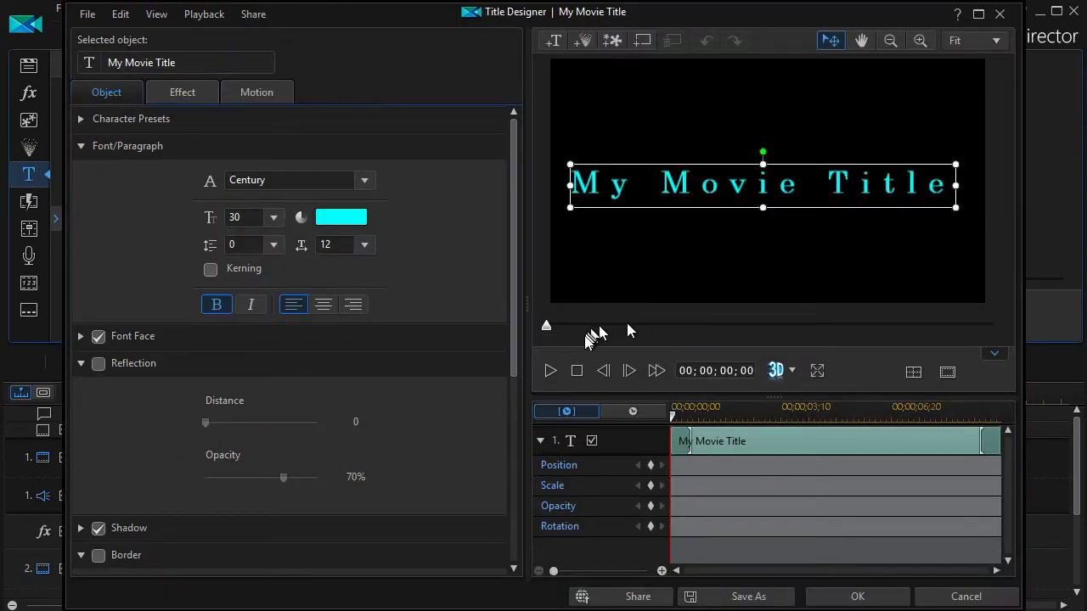
click(550, 372)
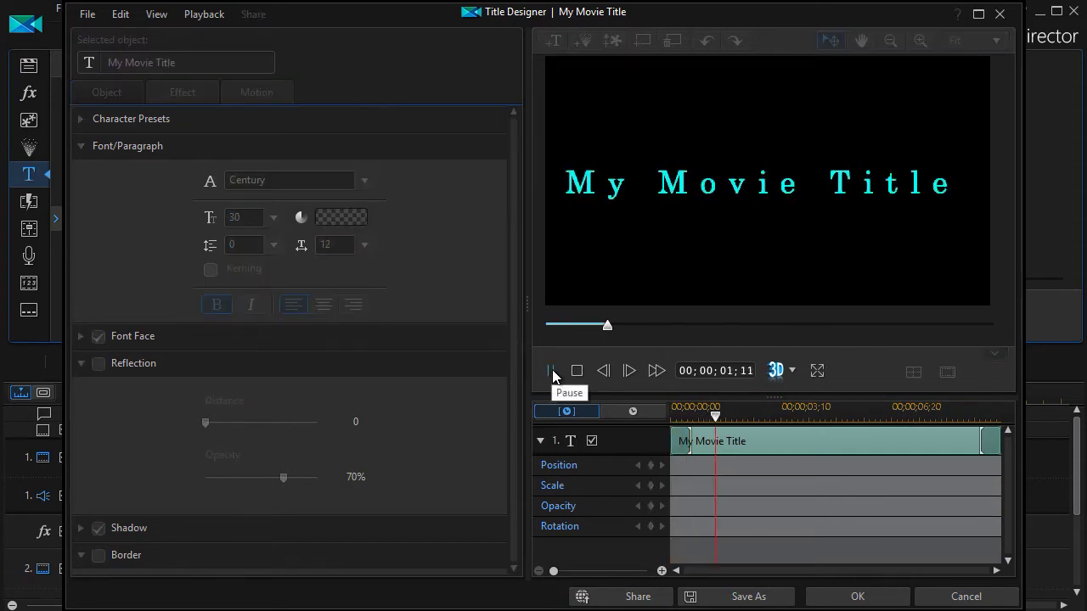
click(577, 371)
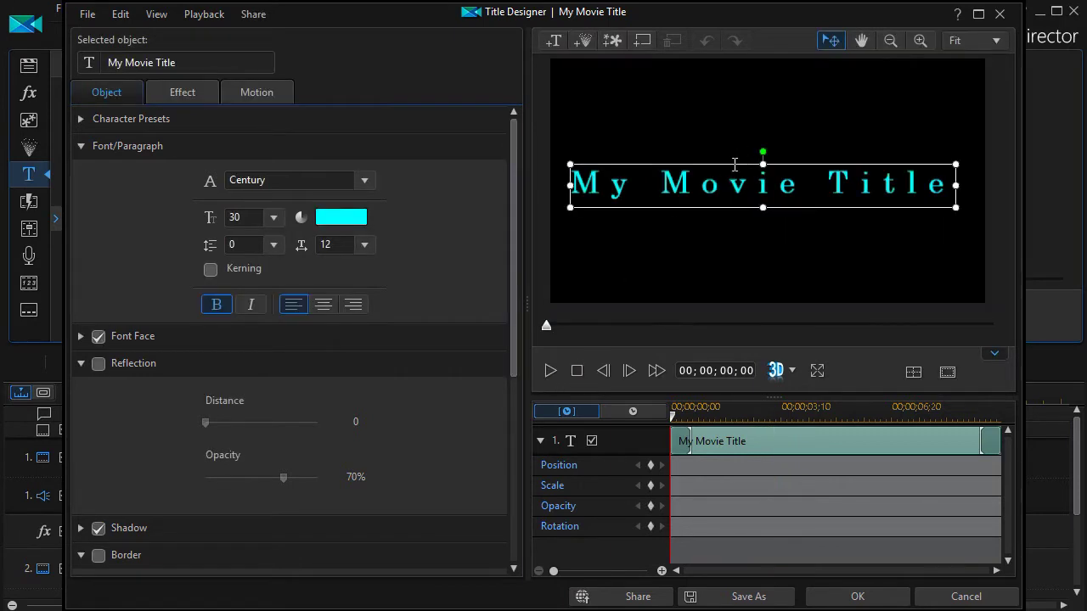
Step: Drag the title box to the top of the frame and replace its text with 'Fantastic Story'
drag(736, 163, 739, 79)
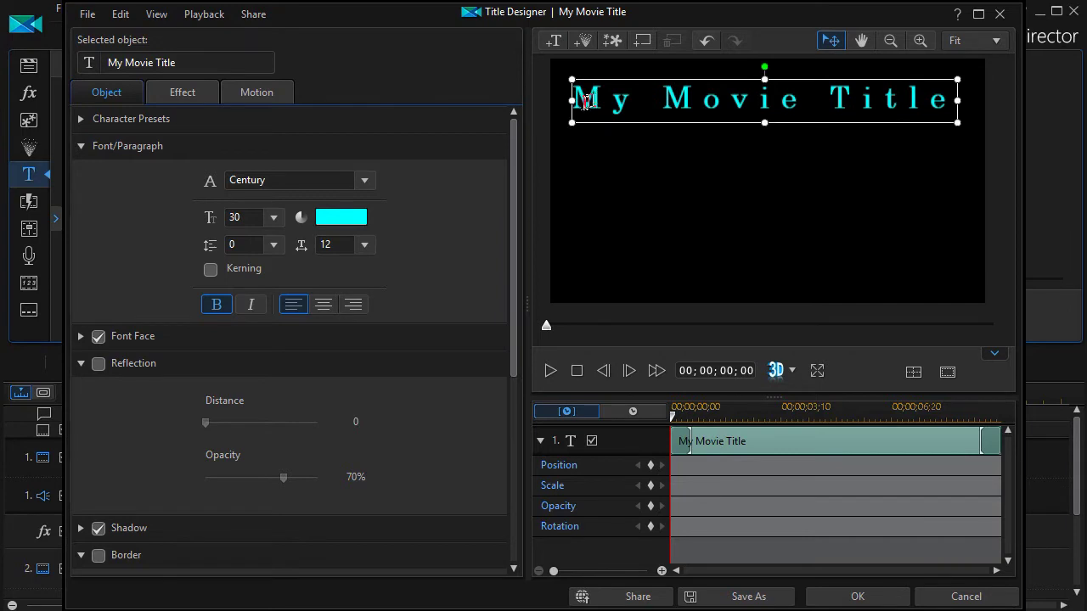
drag(576, 100, 927, 128)
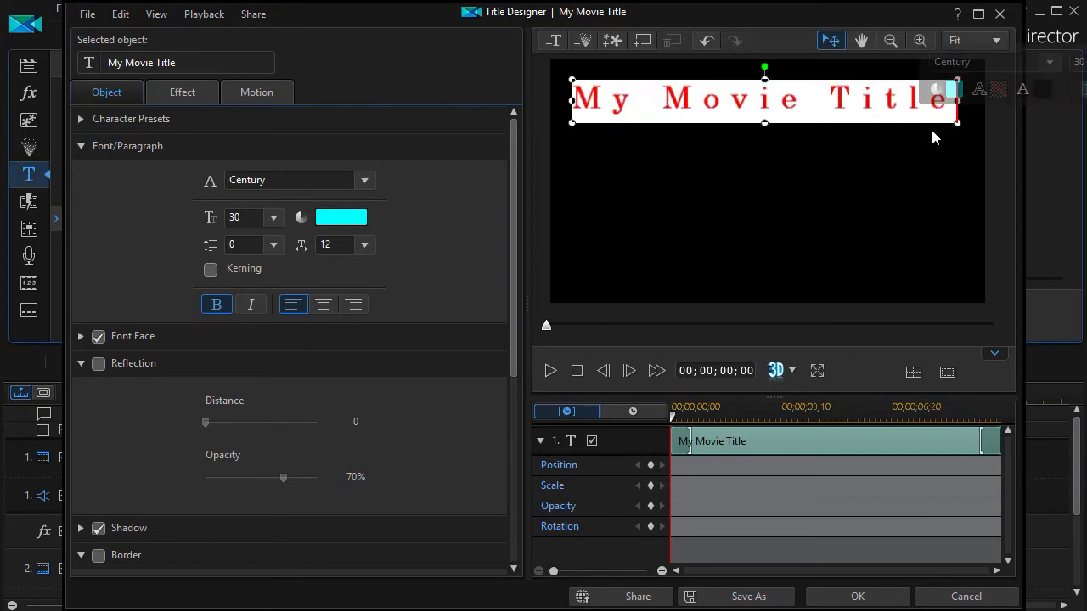
text(Fan)
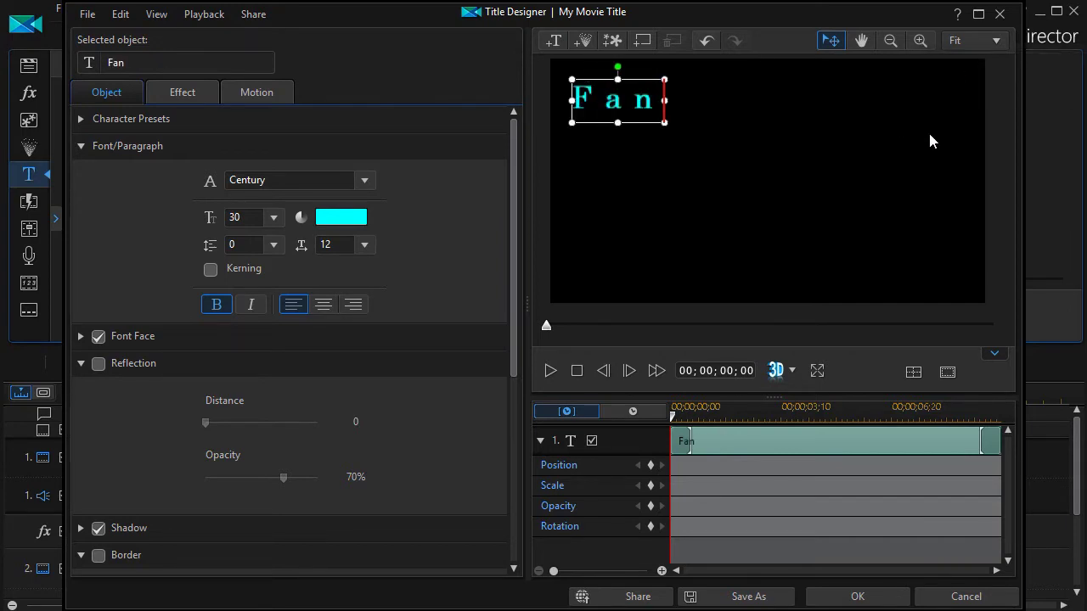
text(tasticf)
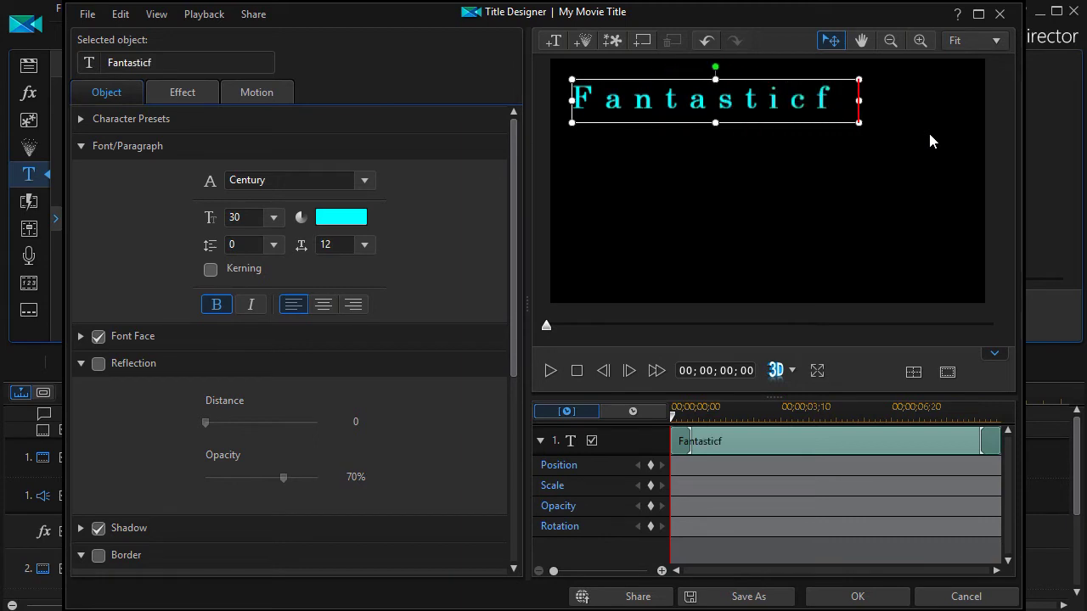
key(BackSpace)
text(St)
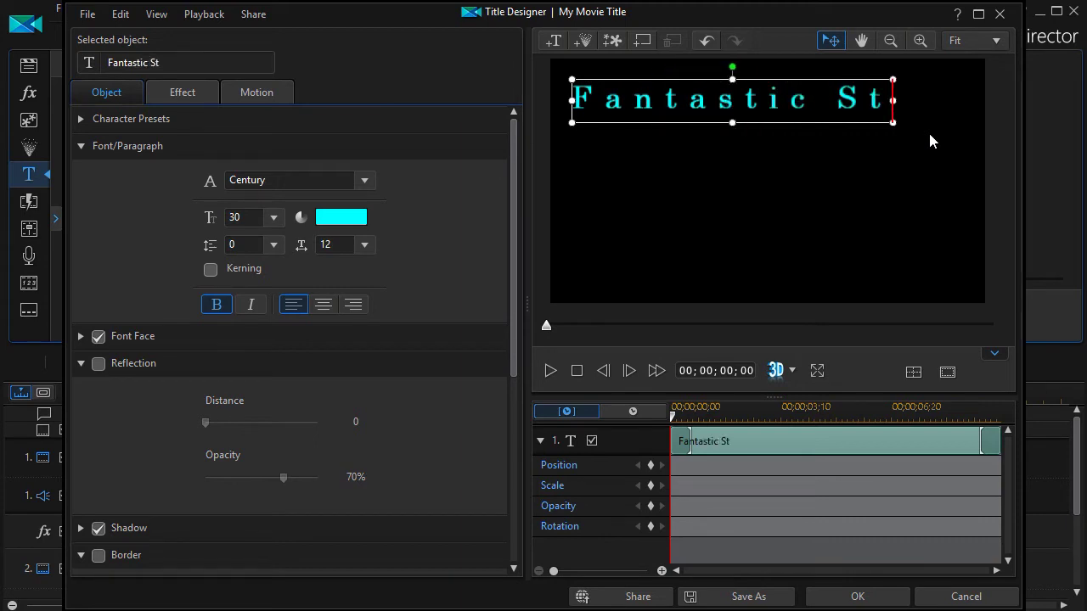
text(ory)
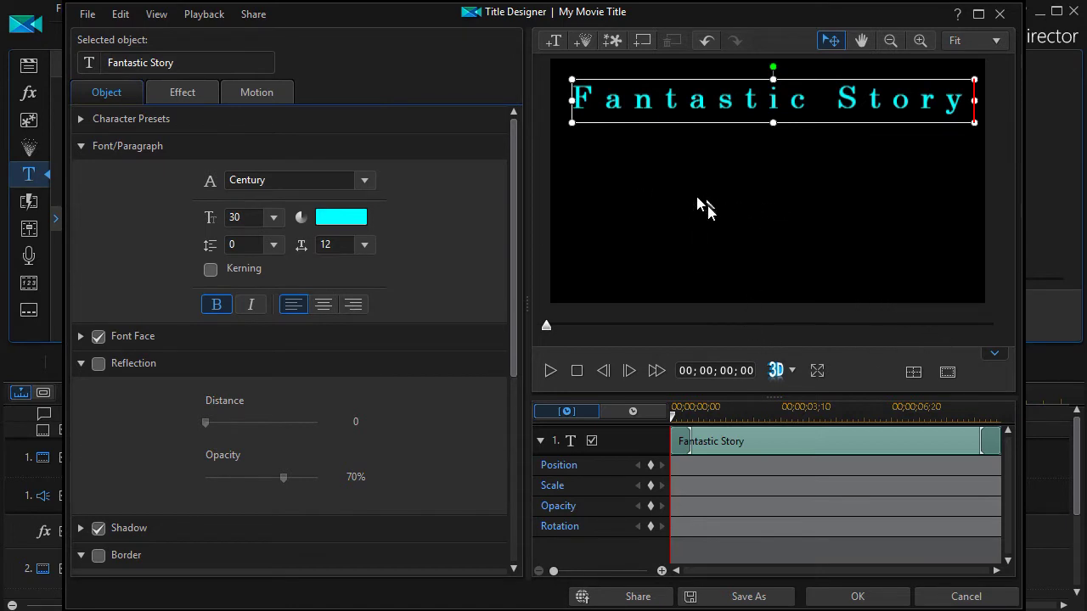
Step: Add a text object reading 'Surprise' and move it up-left beneath the title
click(772, 232)
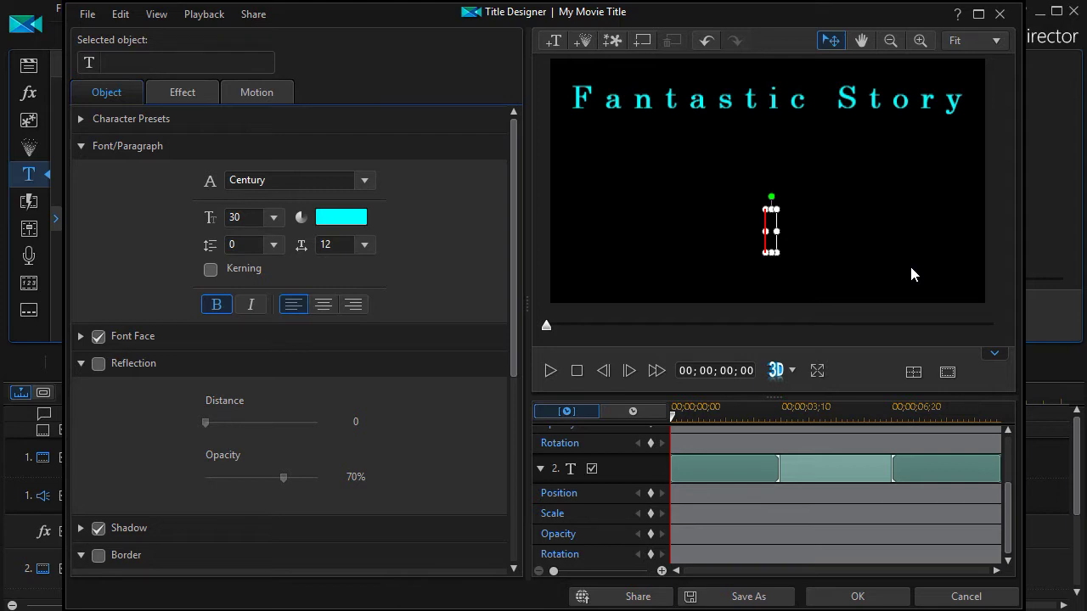
text(Sur)
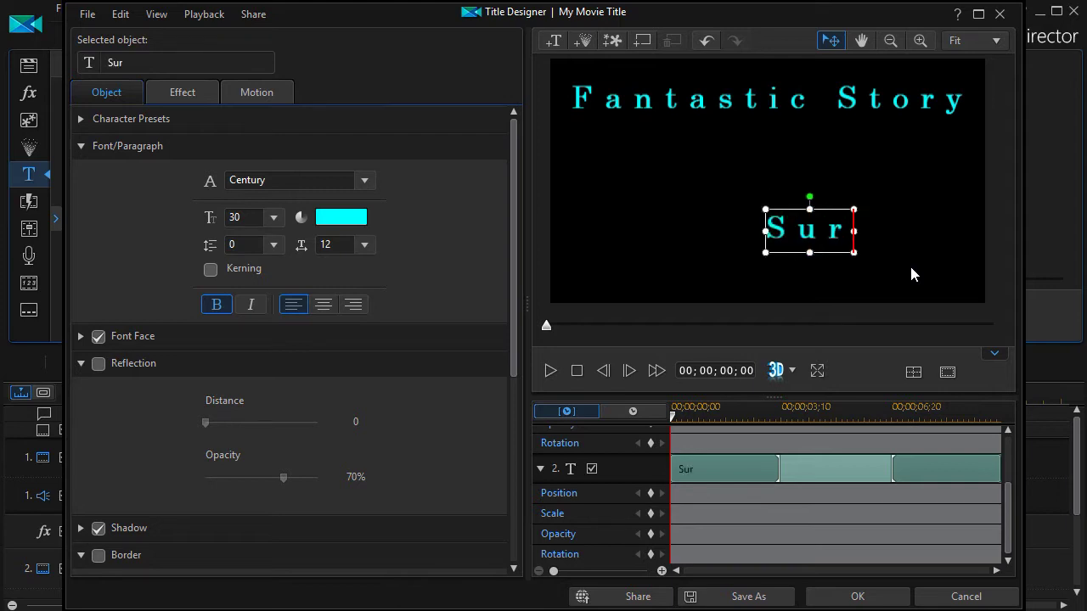
text(pr)
key(BackSpace)
text(prise)
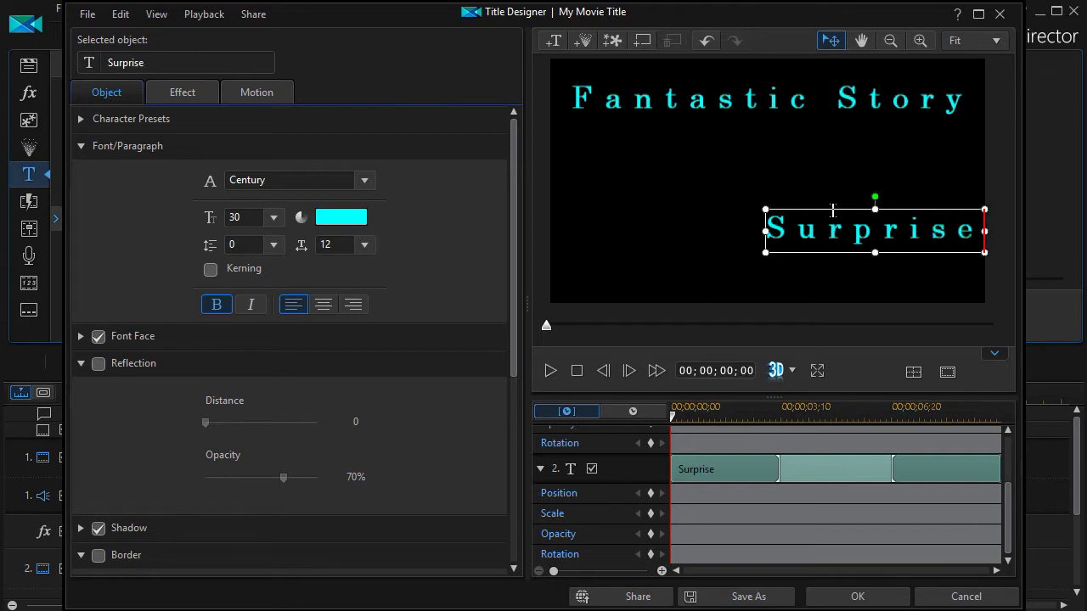
drag(835, 207, 665, 144)
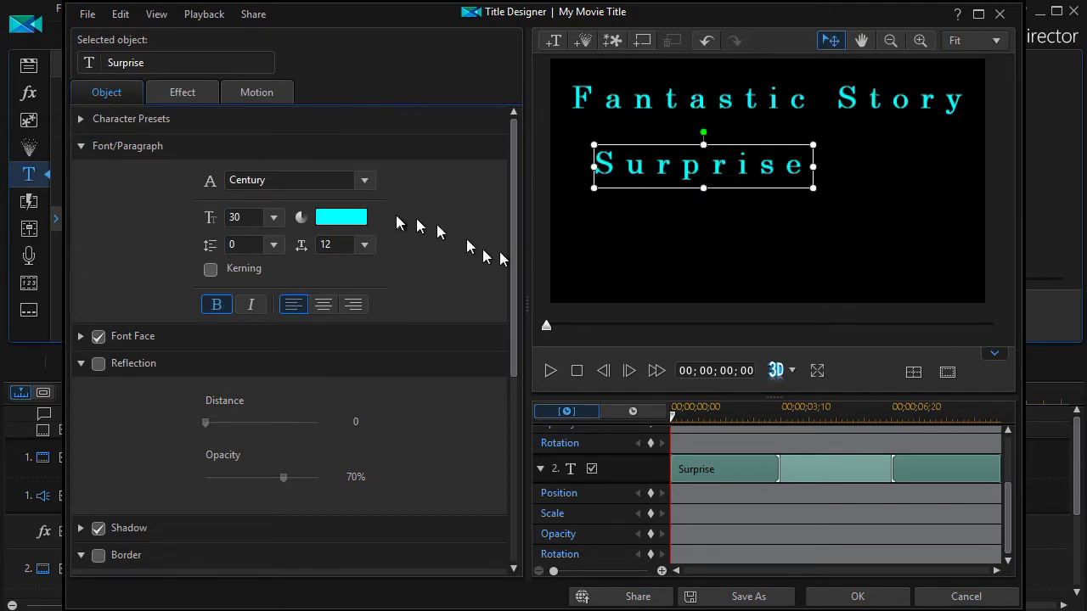
Step: Change the Surprise text's font colour to orange
click(350, 222)
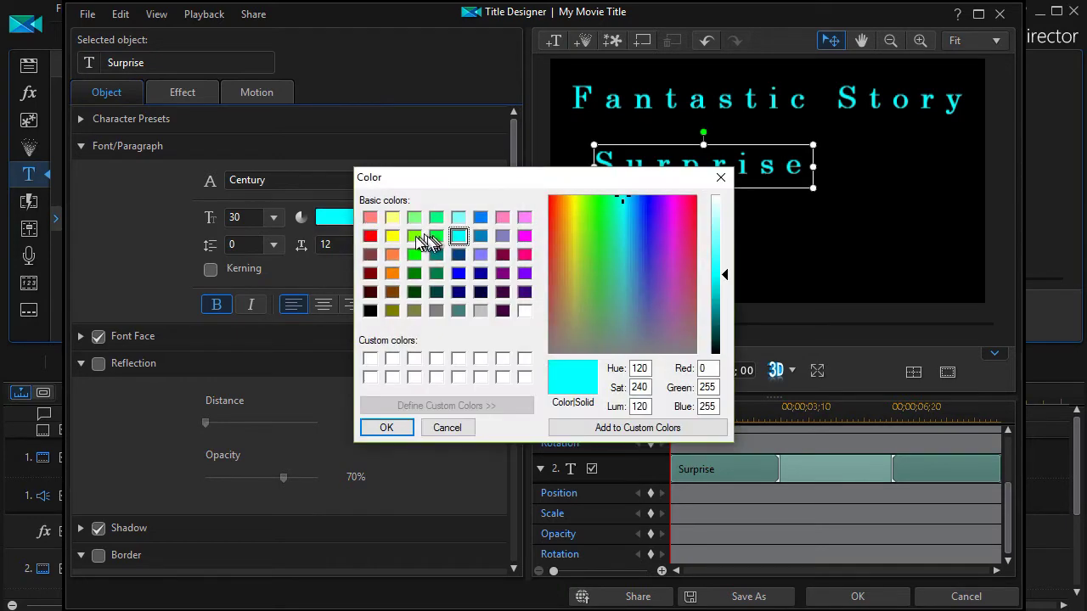
click(393, 254)
click(389, 429)
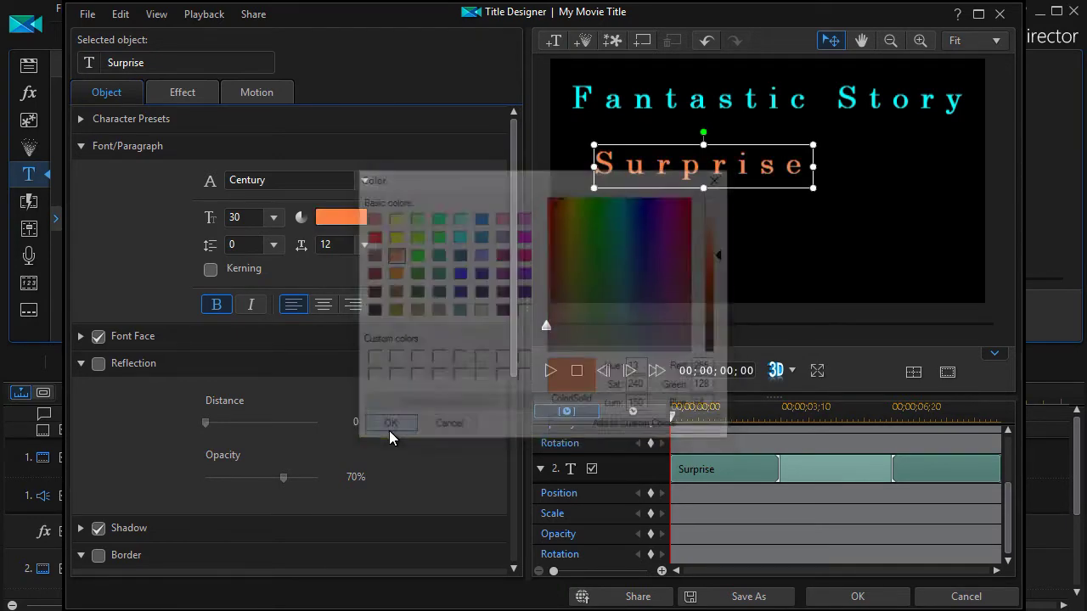
click(177, 99)
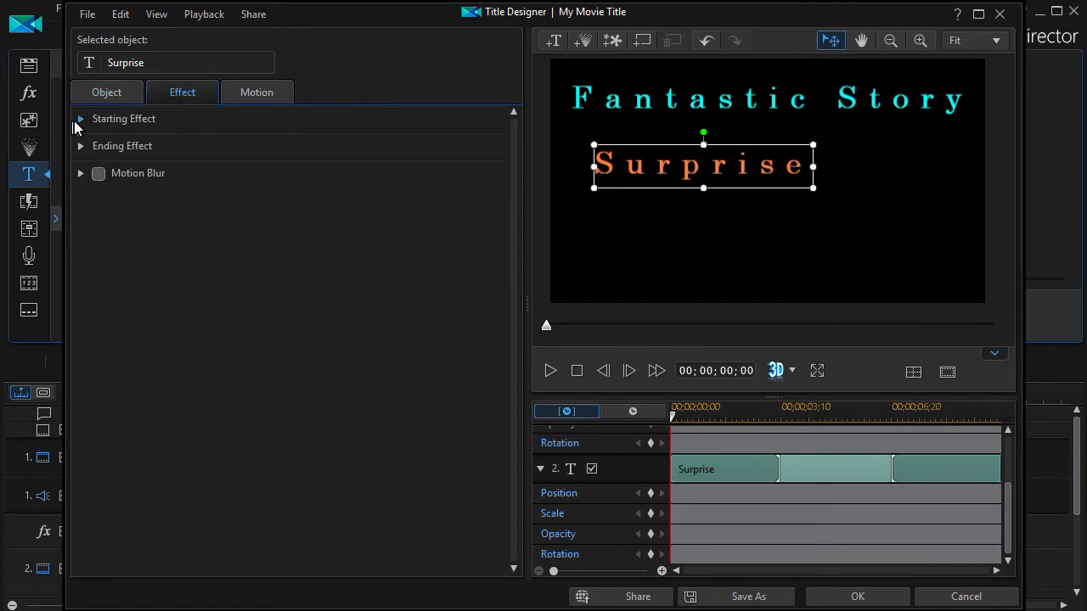
Step: Apply the Glow starting effect to Surprise, start its clip at about 2 s and shorten the effect
click(85, 120)
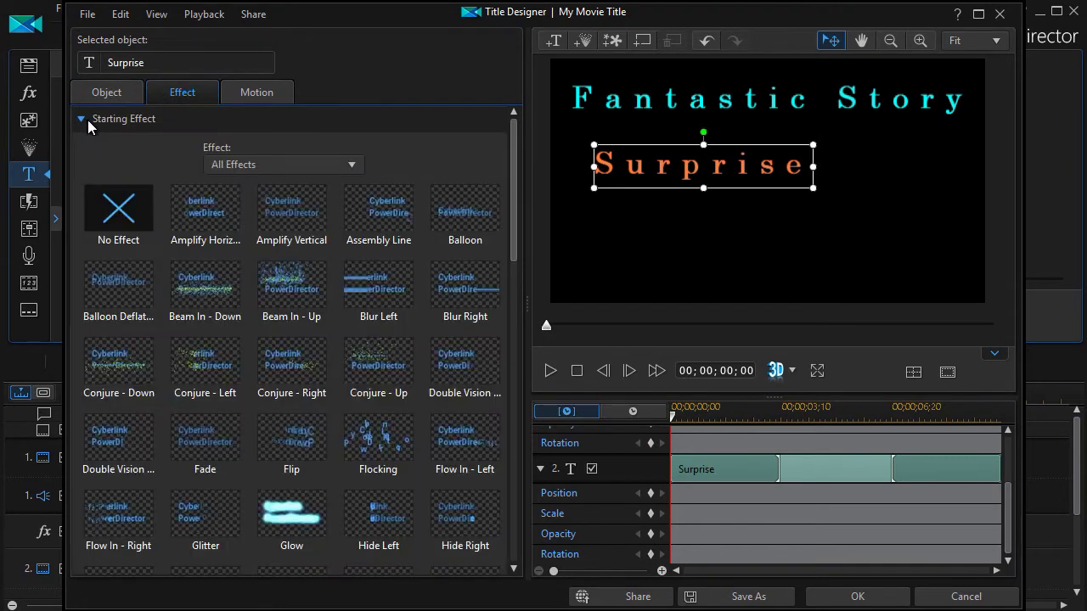
click(286, 514)
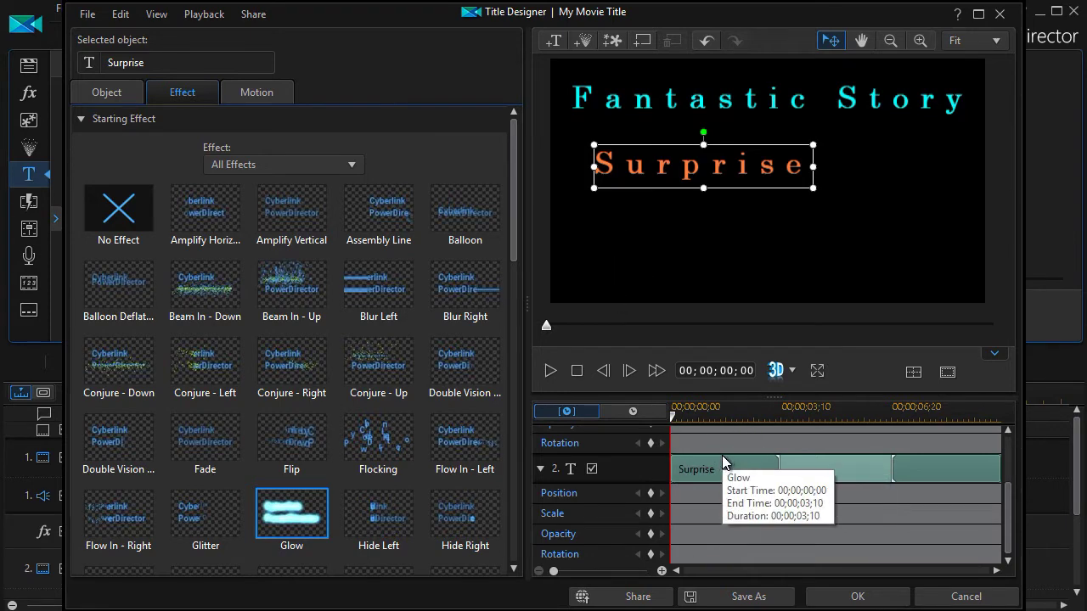
mouse_move(1012, 498)
mouse_down()
mouse_move(1007, 395)
mouse_move(1015, 510)
mouse_up()
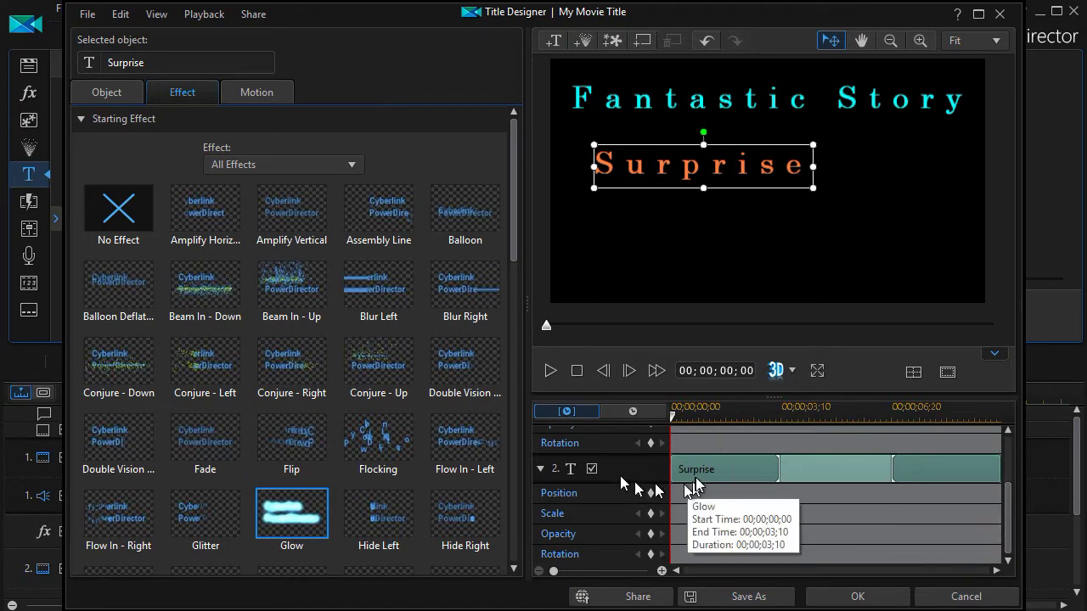
drag(674, 472, 739, 474)
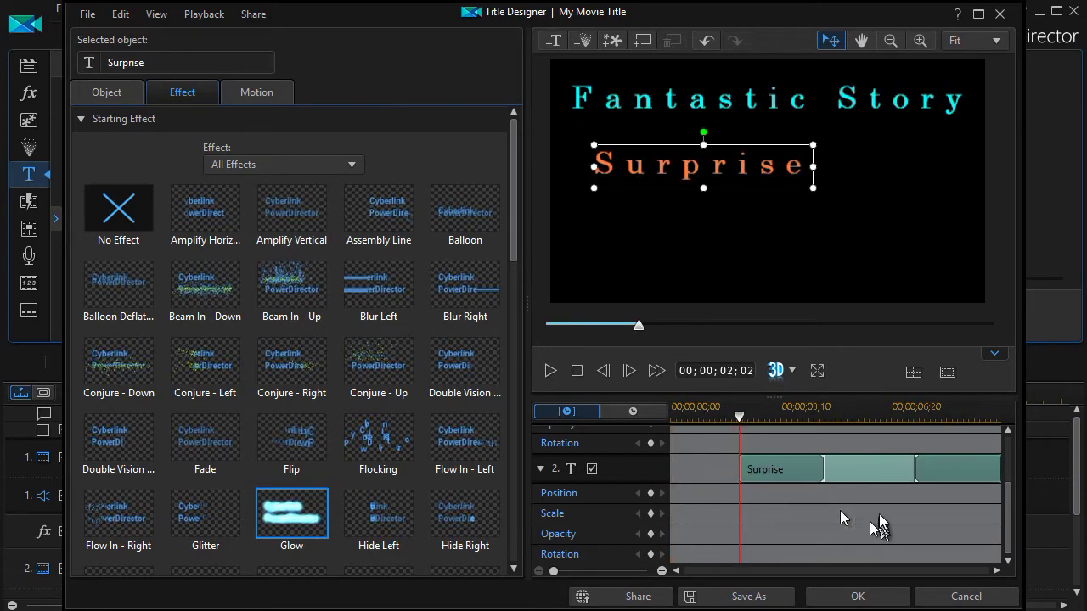
drag(826, 463, 803, 470)
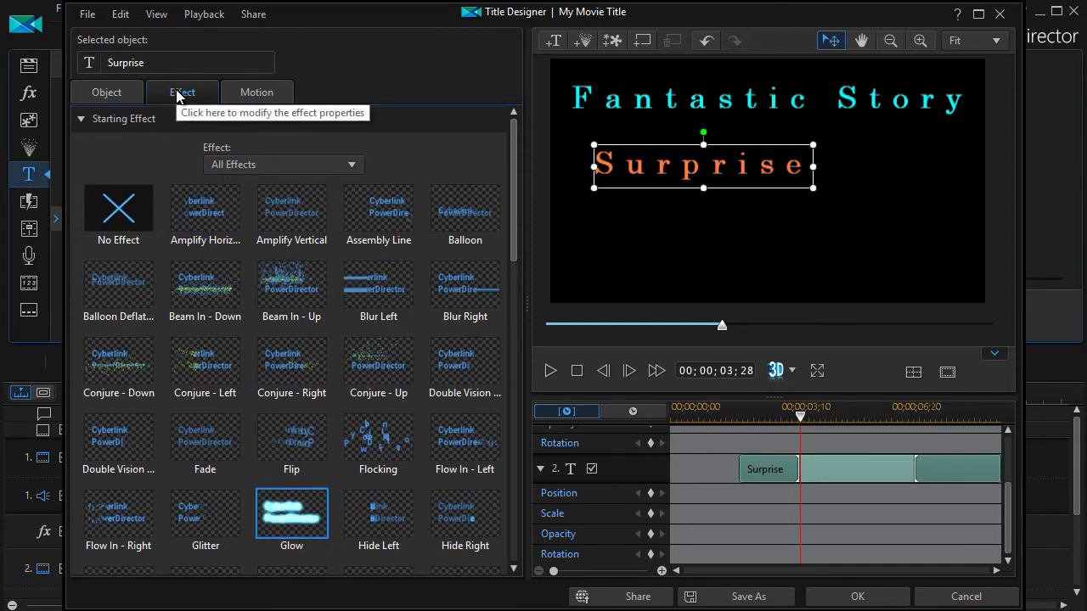
Step: Apply the Double Vision Horizontal ending effect to the Surprise text
click(82, 120)
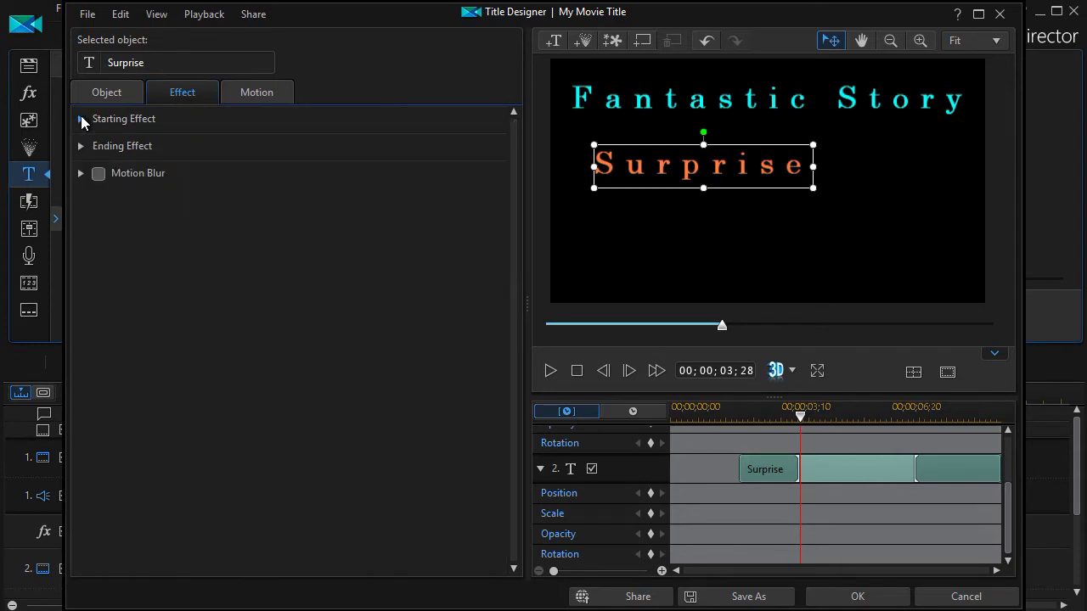
click(80, 146)
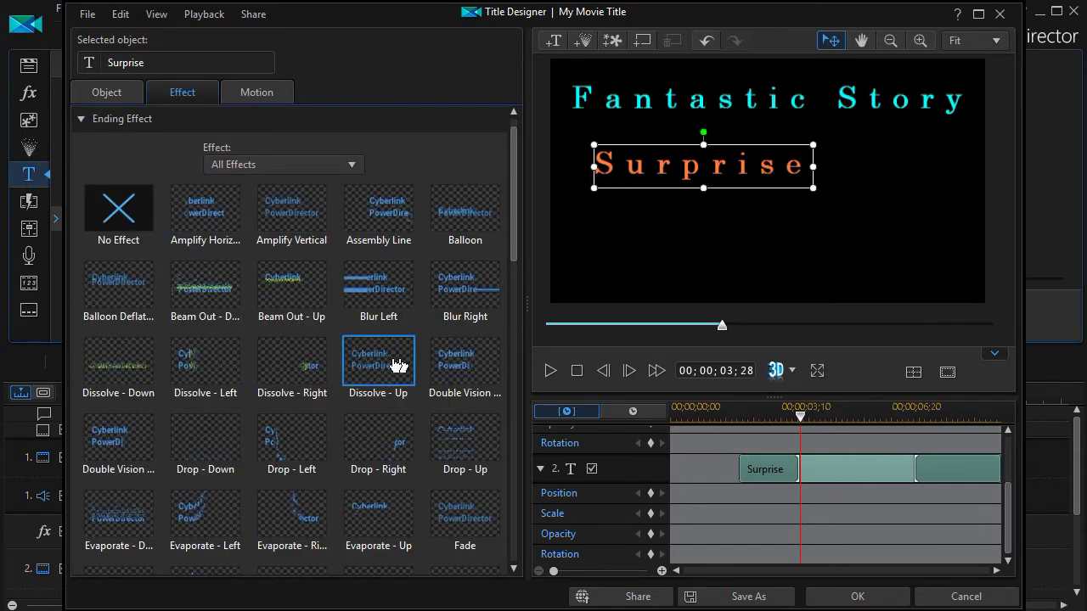
click(469, 372)
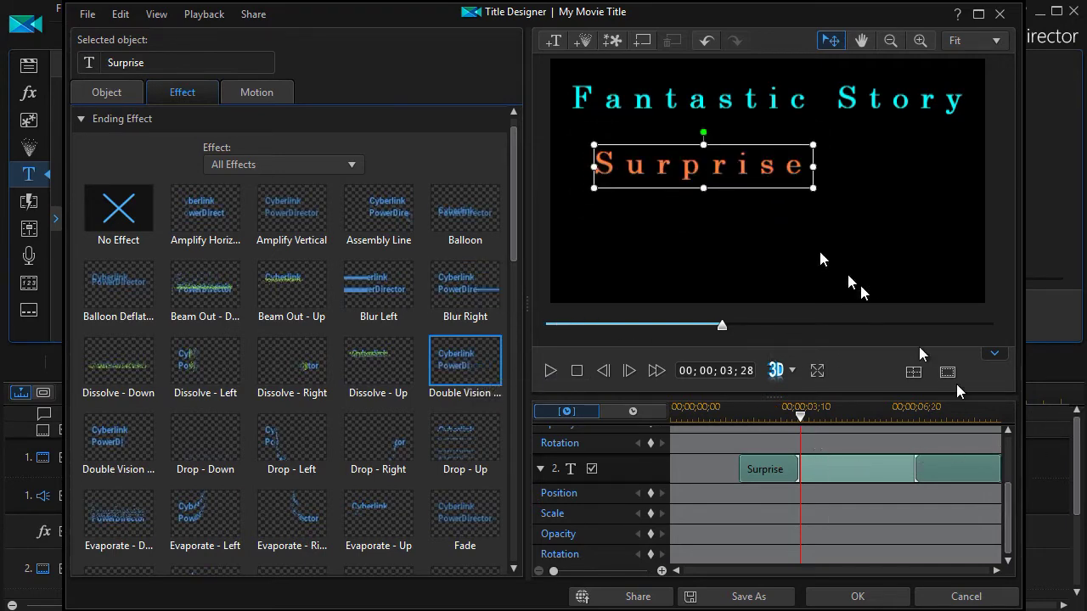
click(696, 237)
Step: Insert a text object reading 'Suspense' below Surprise
click(694, 239)
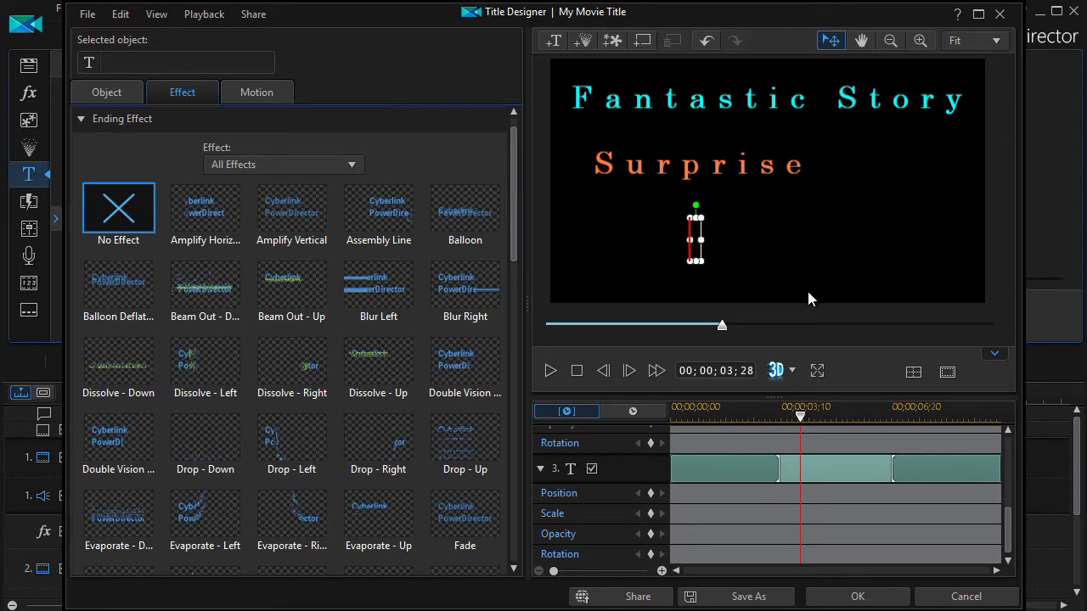
text(Suspen)
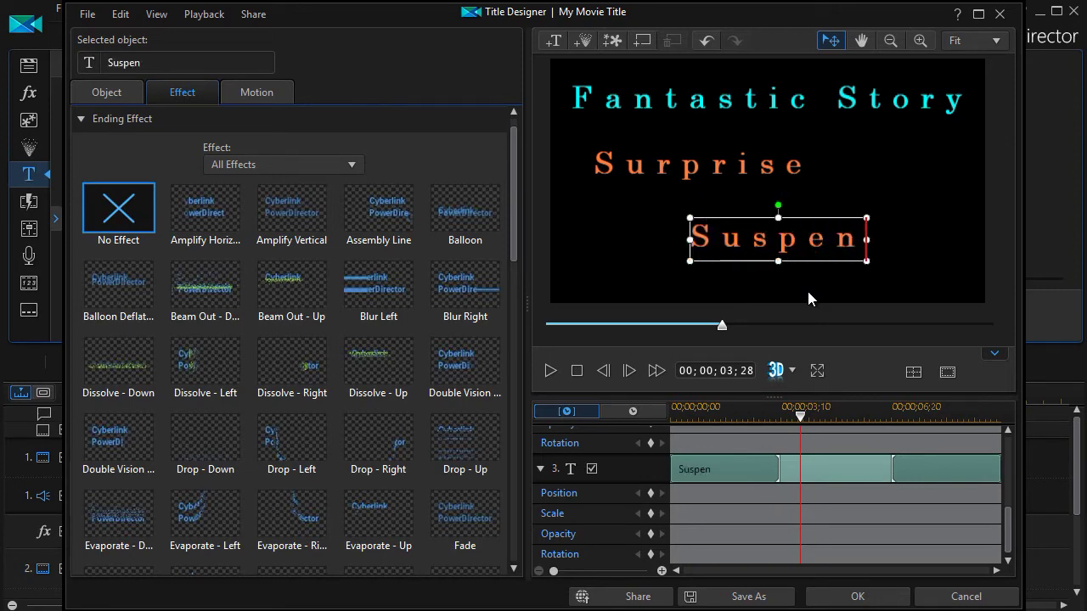
text(se)
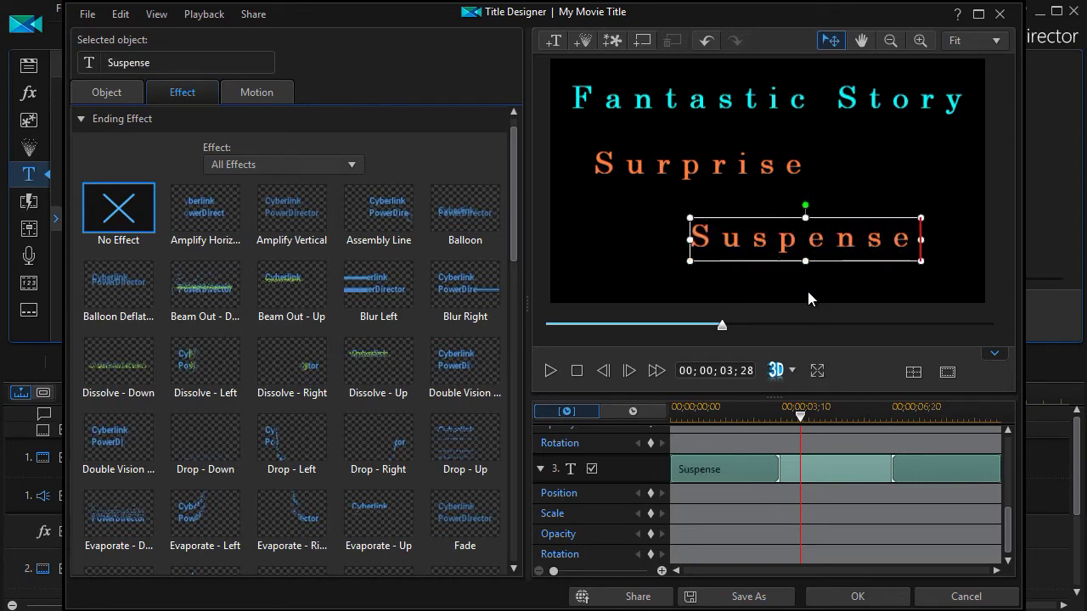
click(622, 223)
click(759, 248)
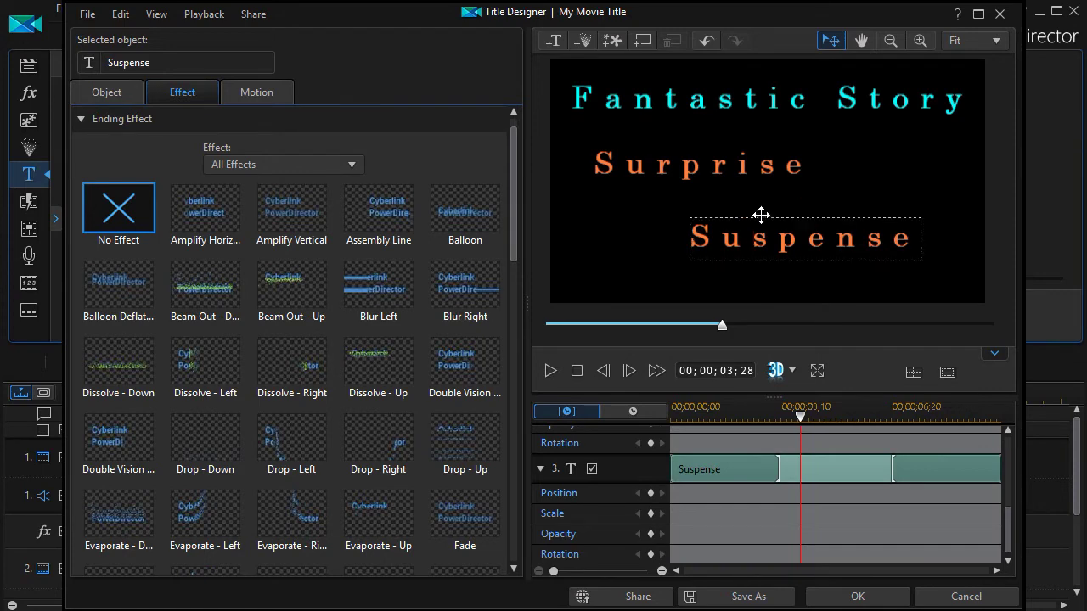
Step: Set the Suspense text's font colour to yellow
click(113, 92)
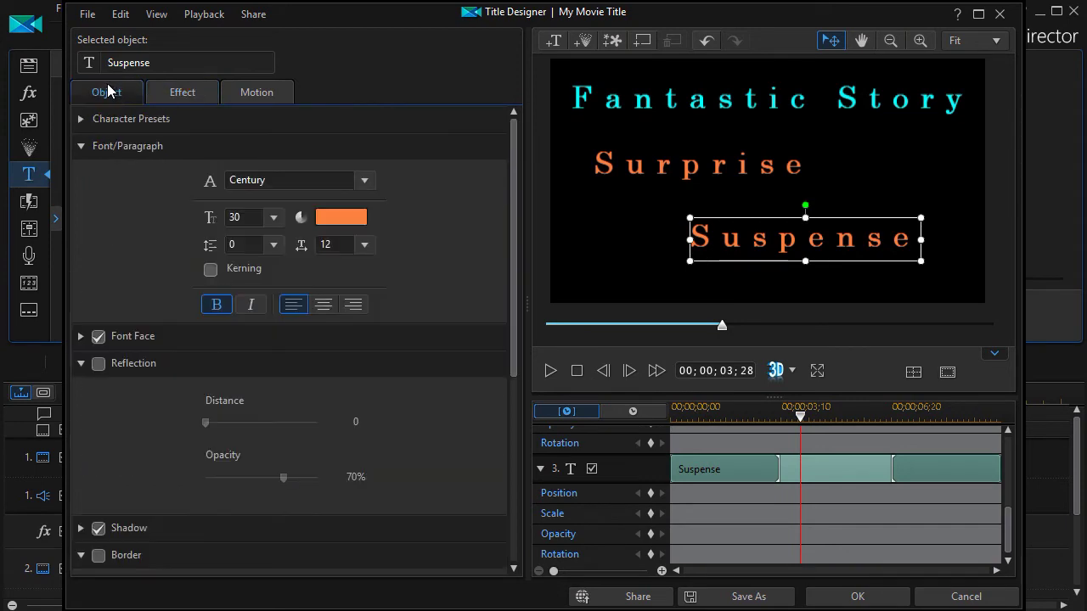
click(351, 219)
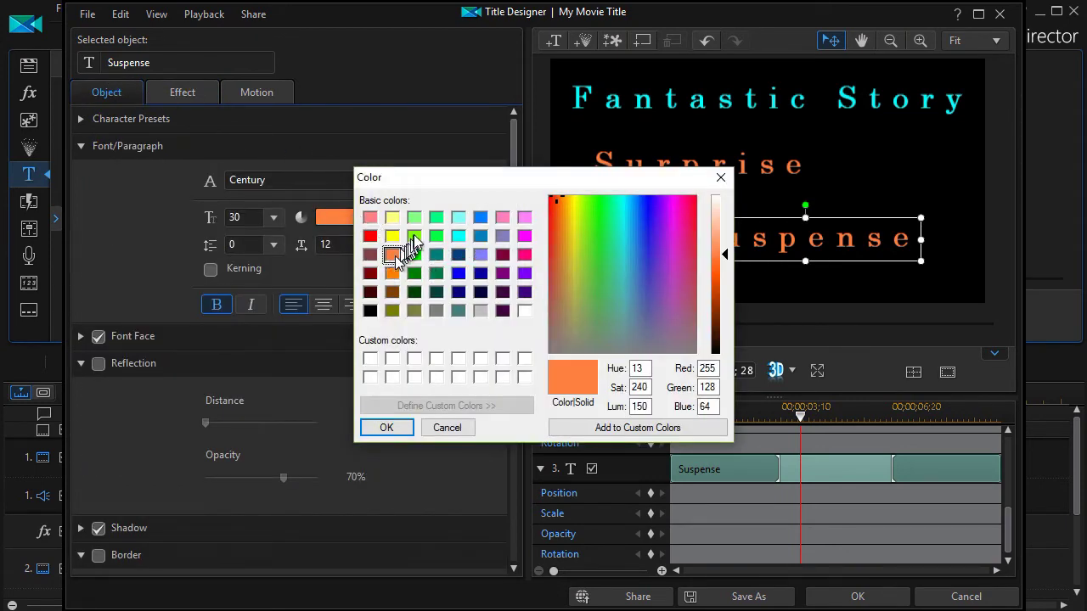
click(393, 237)
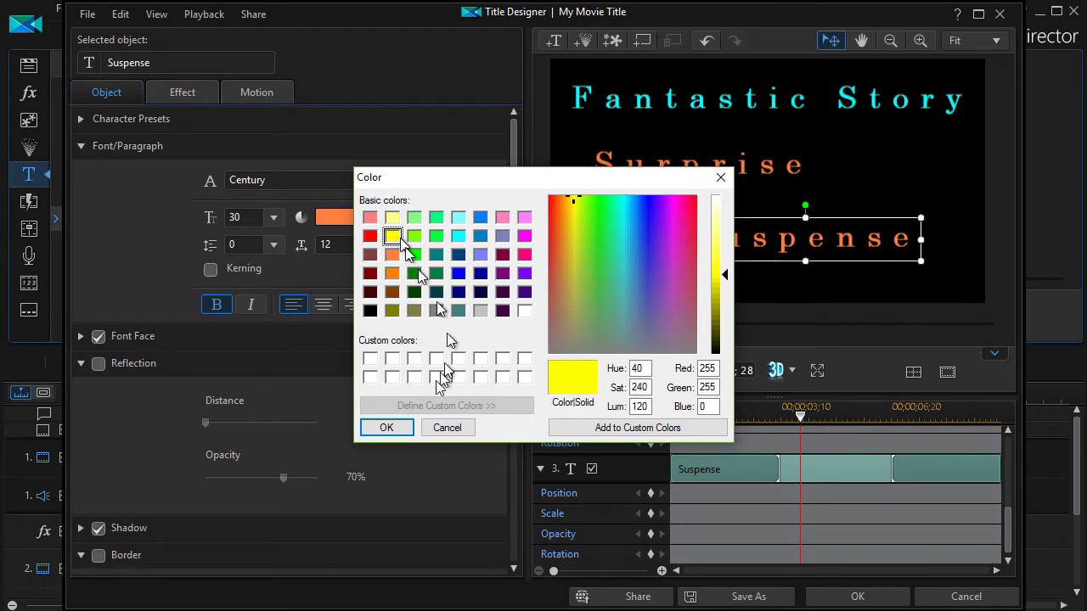
click(387, 427)
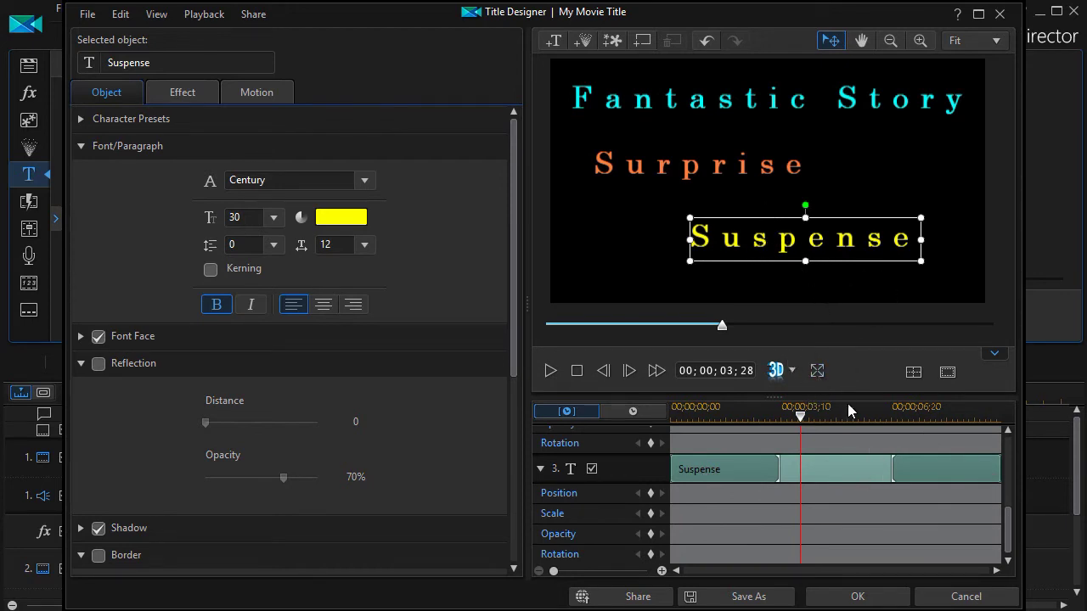
drag(801, 417, 658, 442)
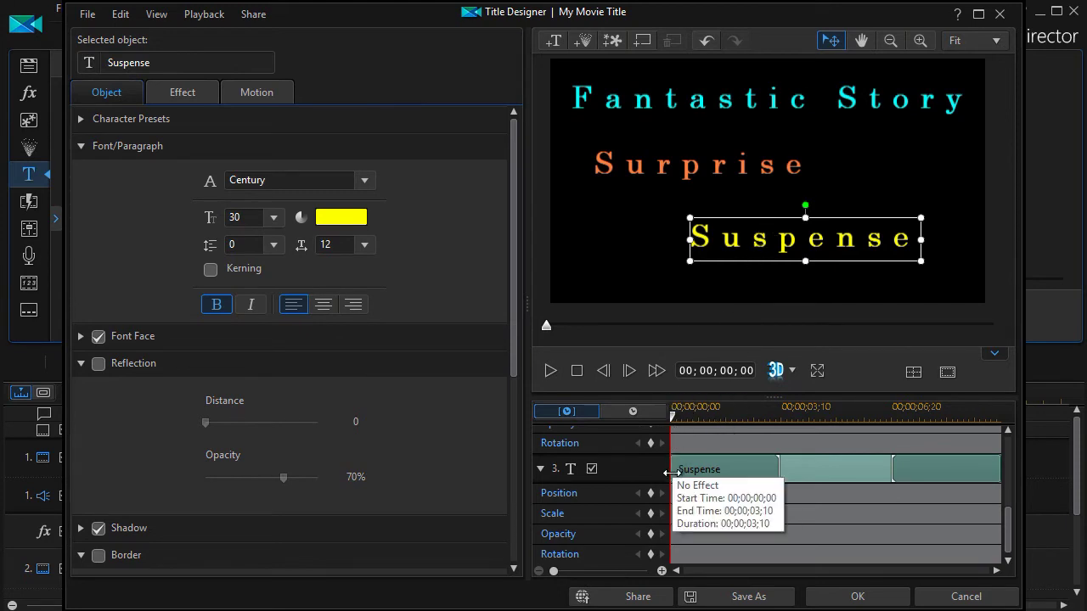
Step: Delay the Suspense clip's start and keyframe its starting position off-canvas to the right
drag(676, 478, 821, 474)
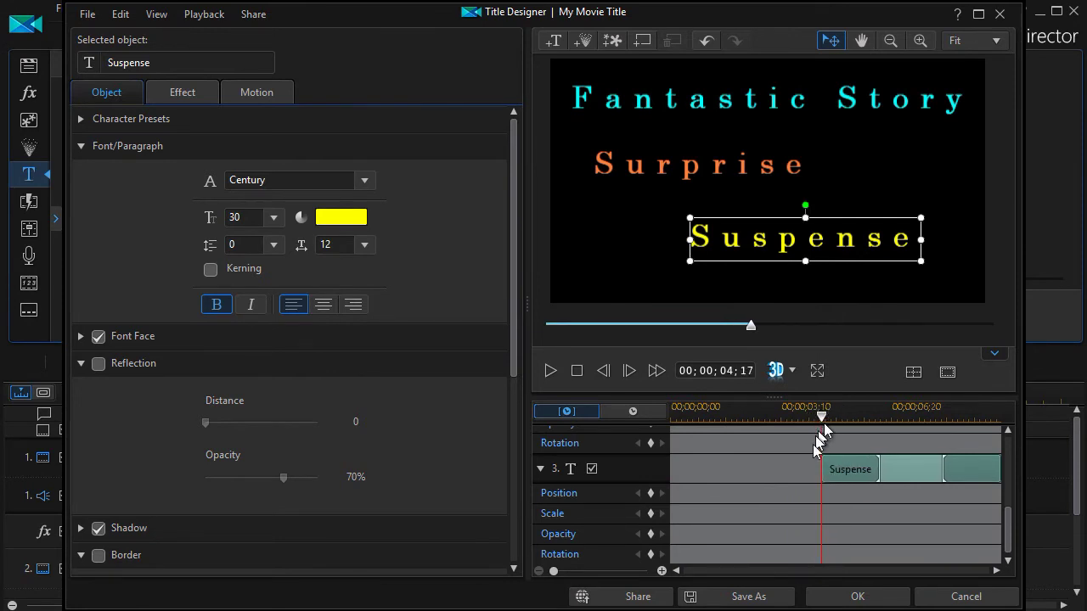
click(765, 215)
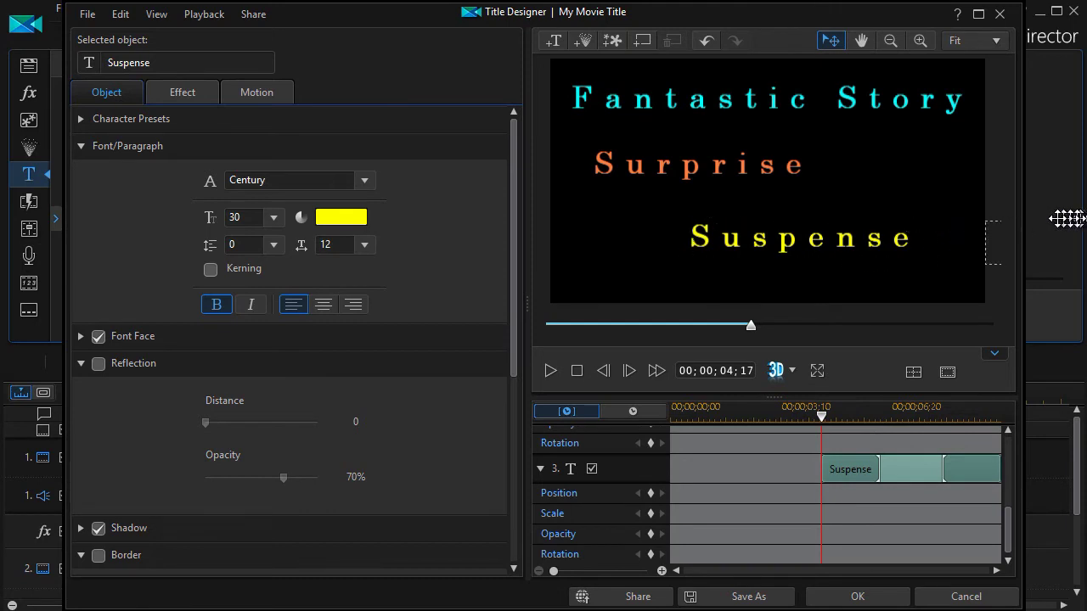
drag(1075, 221, 1076, 221)
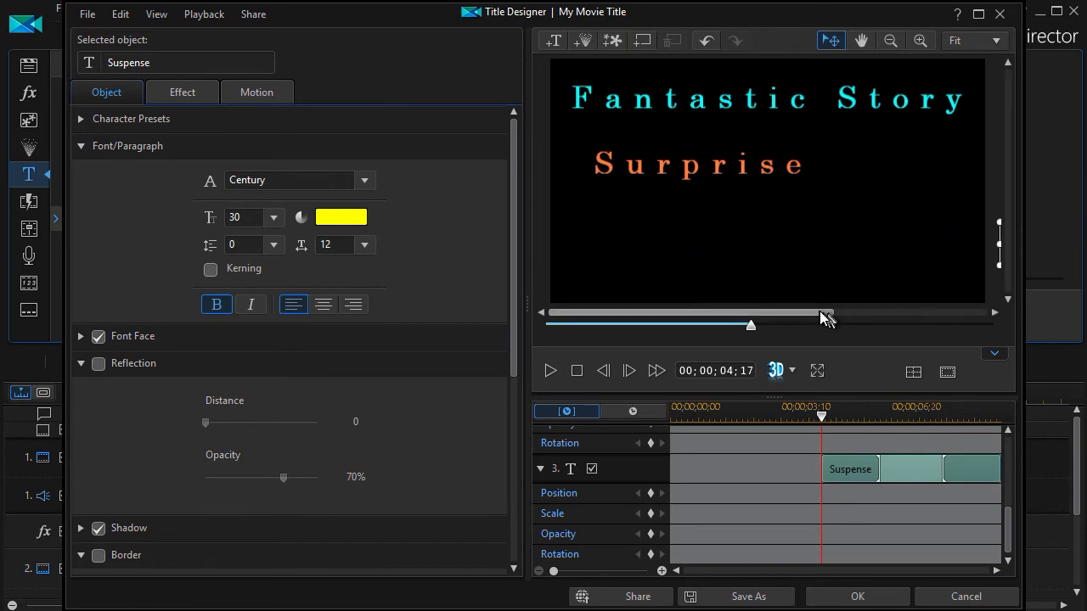
drag(823, 311, 936, 323)
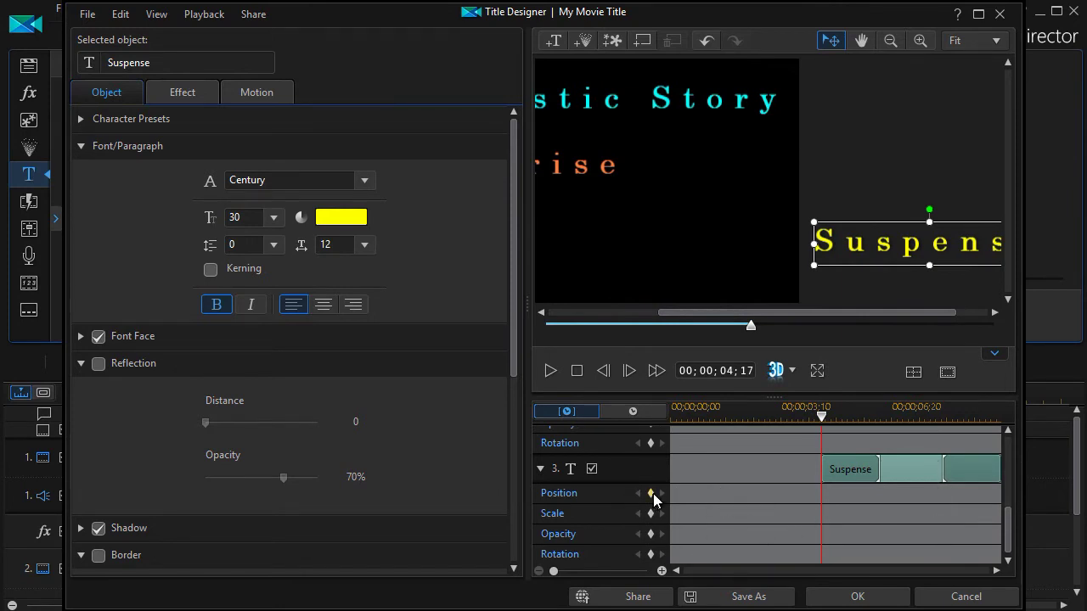
click(651, 493)
Step: At a later time, drag Suspense back to its place under Surprise for the end keyframe
drag(823, 416, 861, 417)
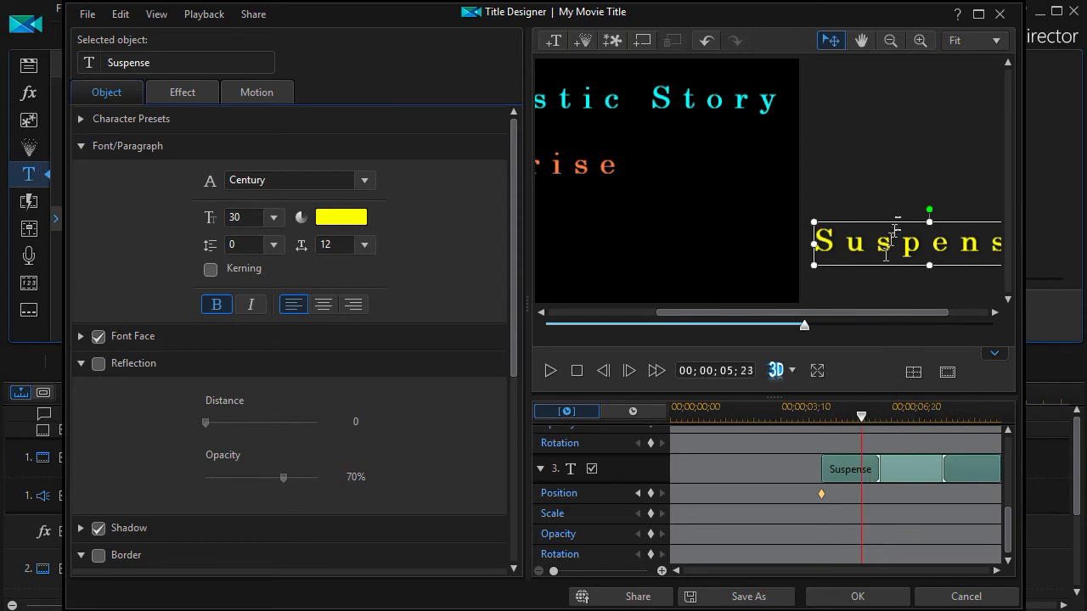
drag(907, 219, 639, 214)
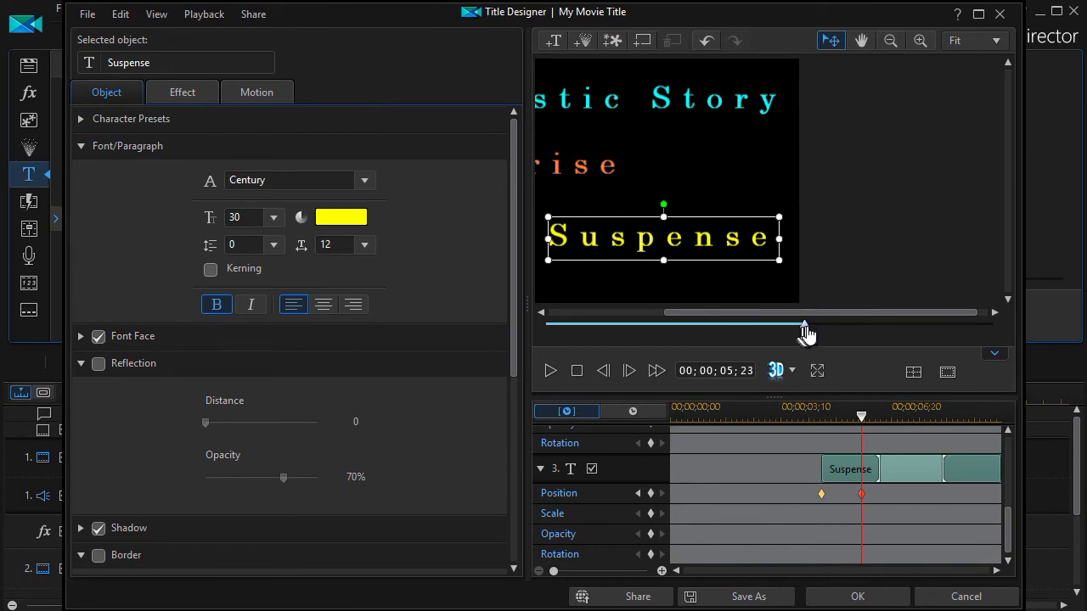
drag(805, 328, 522, 322)
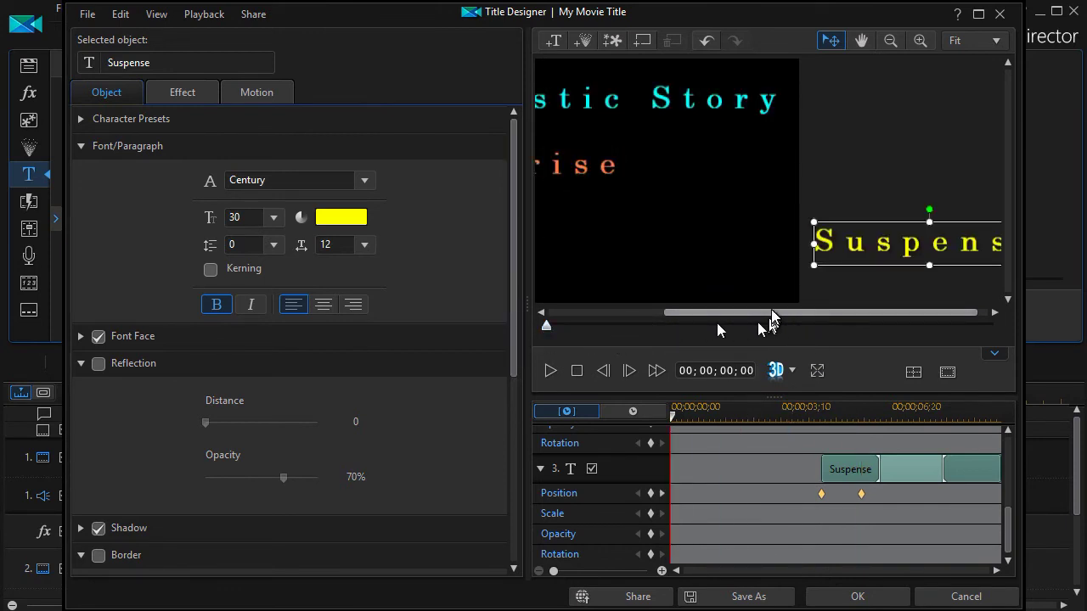
scroll(773, 317, left, 1)
drag(773, 317, 510, 318)
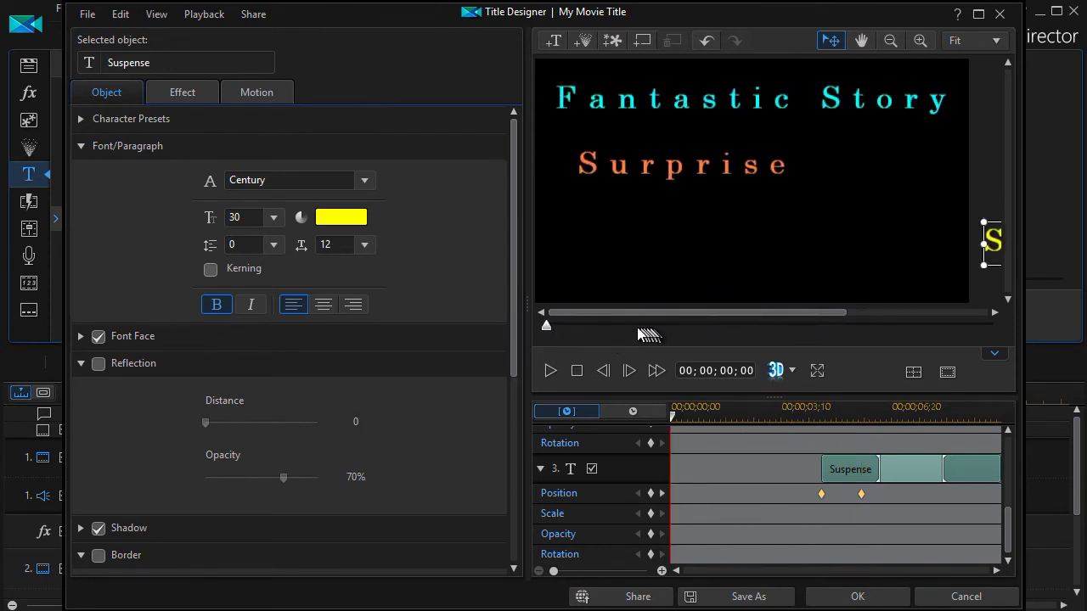
Step: Play and pause the finished title animation, then accept it with OK to return to the main editor
click(549, 373)
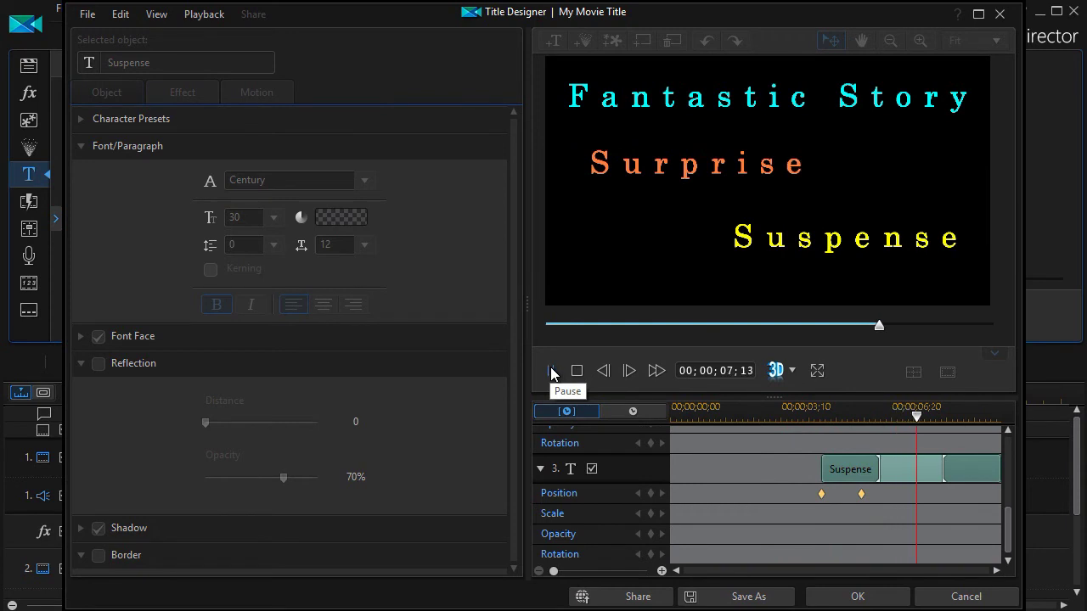
click(551, 373)
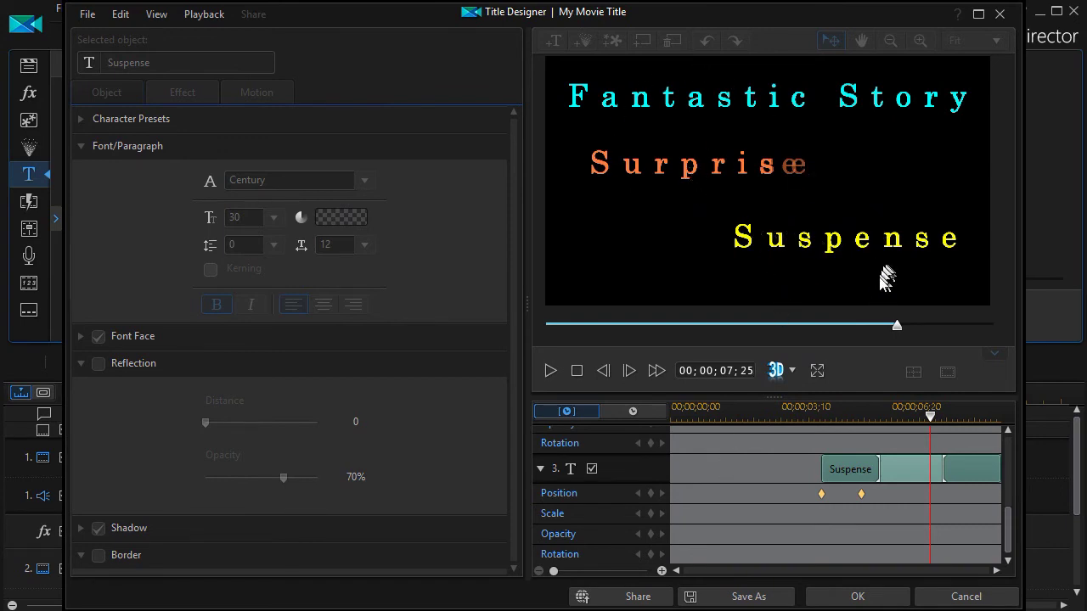
click(854, 598)
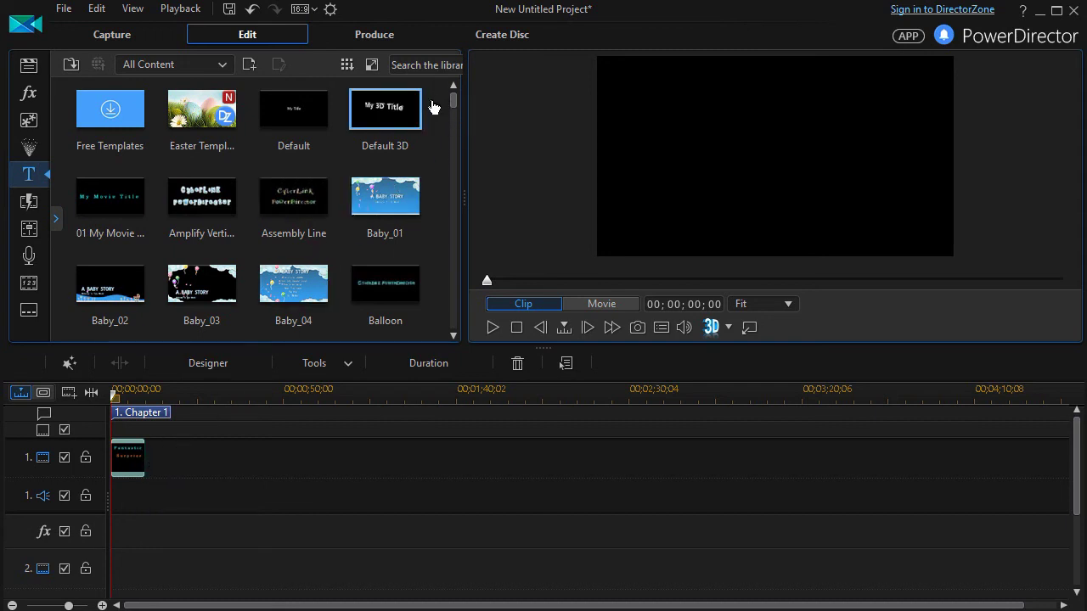
drag(454, 93, 446, 283)
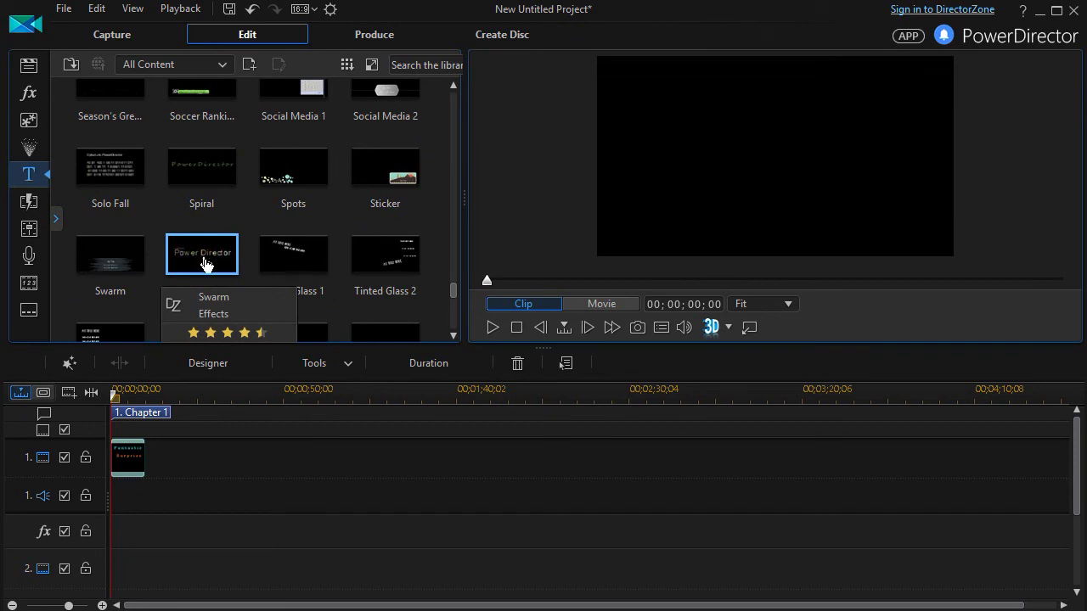
mouse_move(204, 264)
mouse_down()
mouse_move(189, 396)
mouse_move(163, 473)
mouse_move(195, 270)
mouse_up()
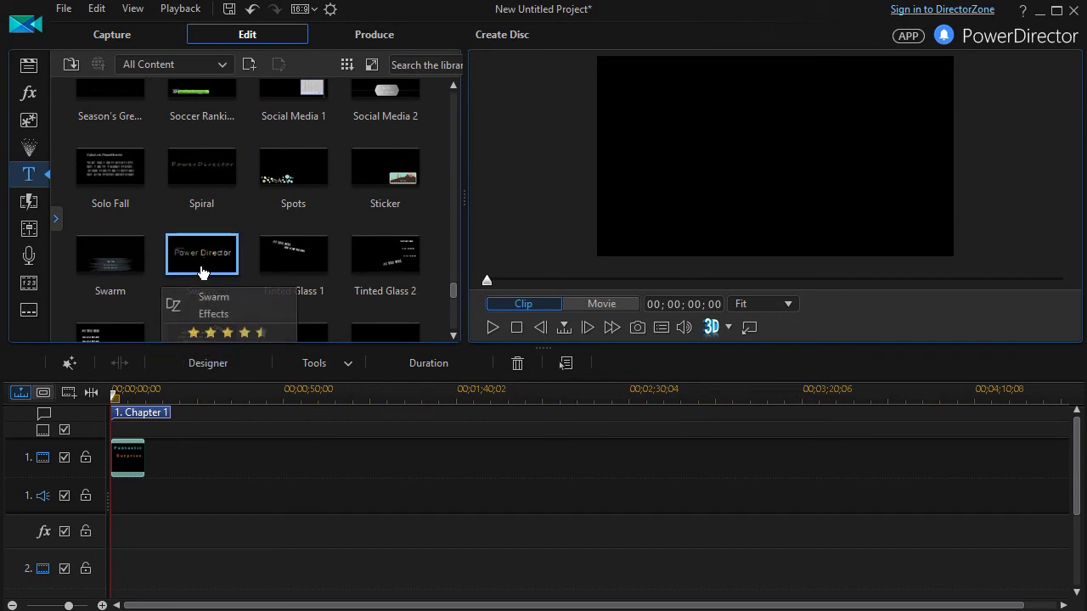